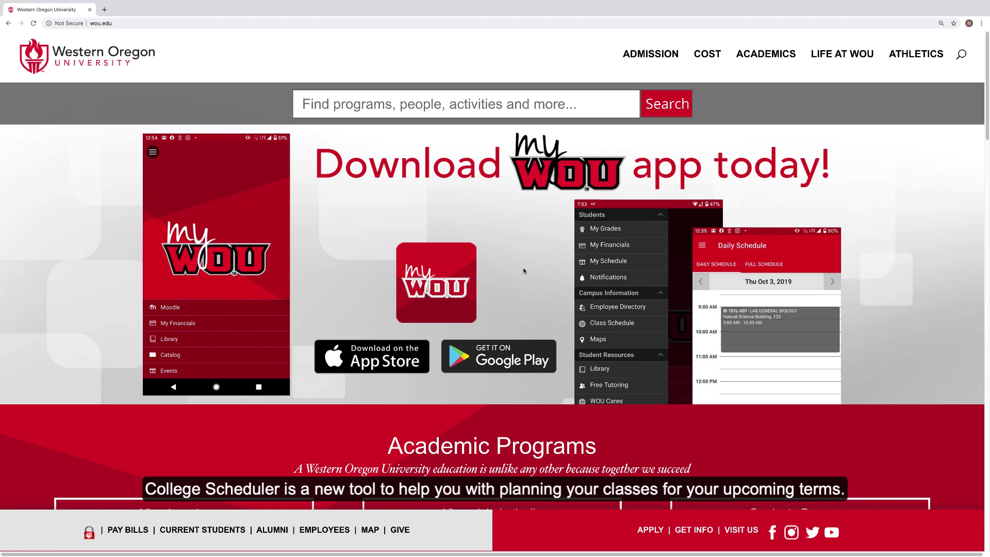
- Open the Portal login from the wou.edu footer and sign in to the student dashboard
left_click(89, 533)
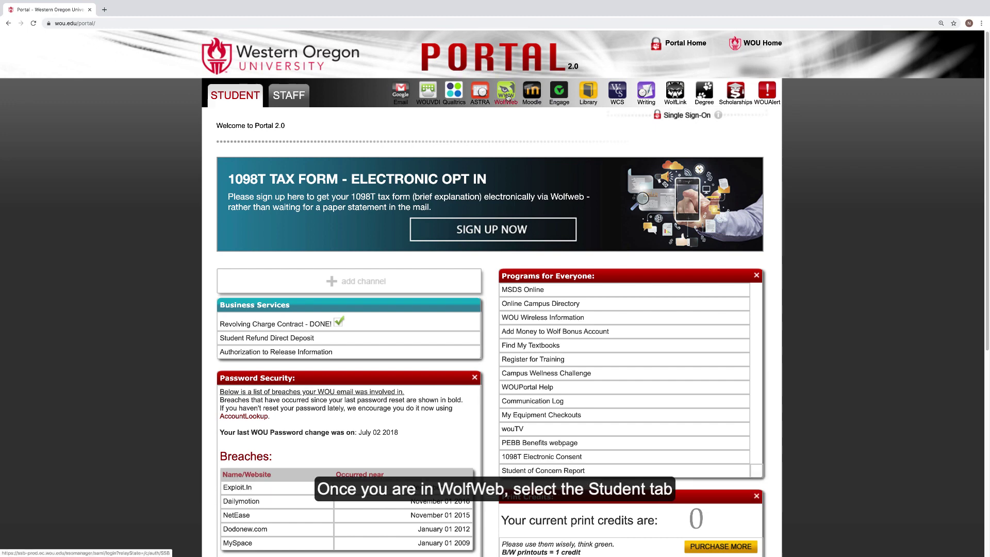
- Go through WolfWeb's Student Menu to Registration & Schedule to reach Schedule Planner's campus page
left_click(507, 96)
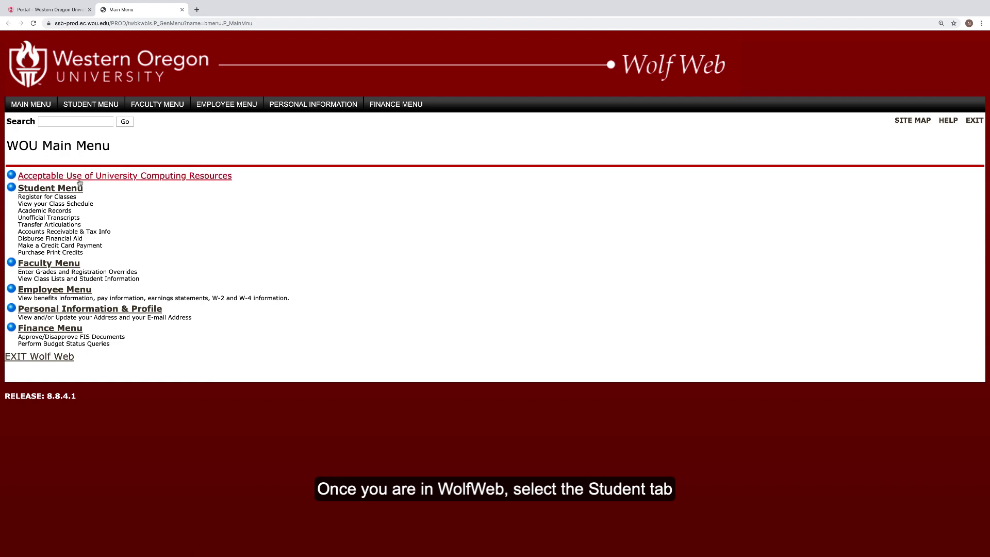
left_click(49, 188)
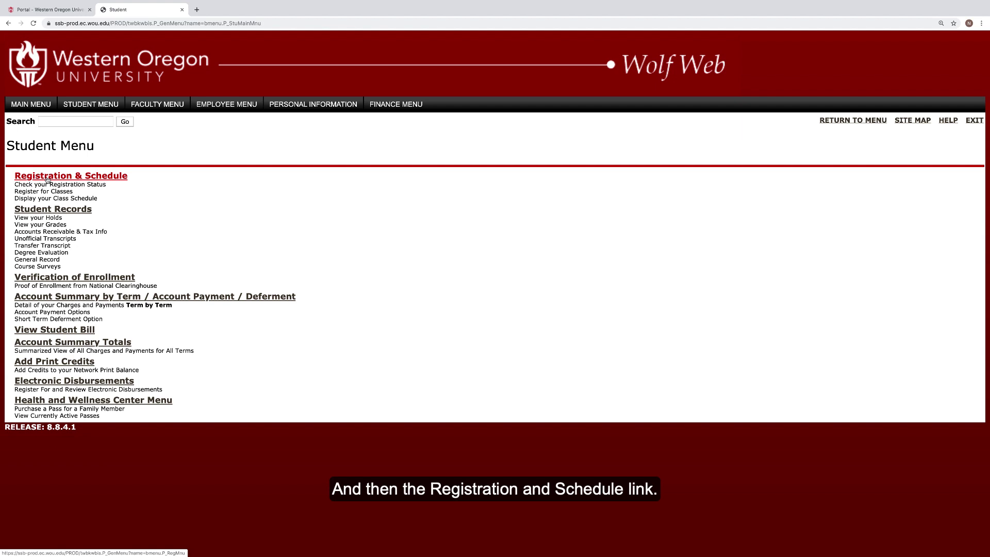
left_click(47, 177)
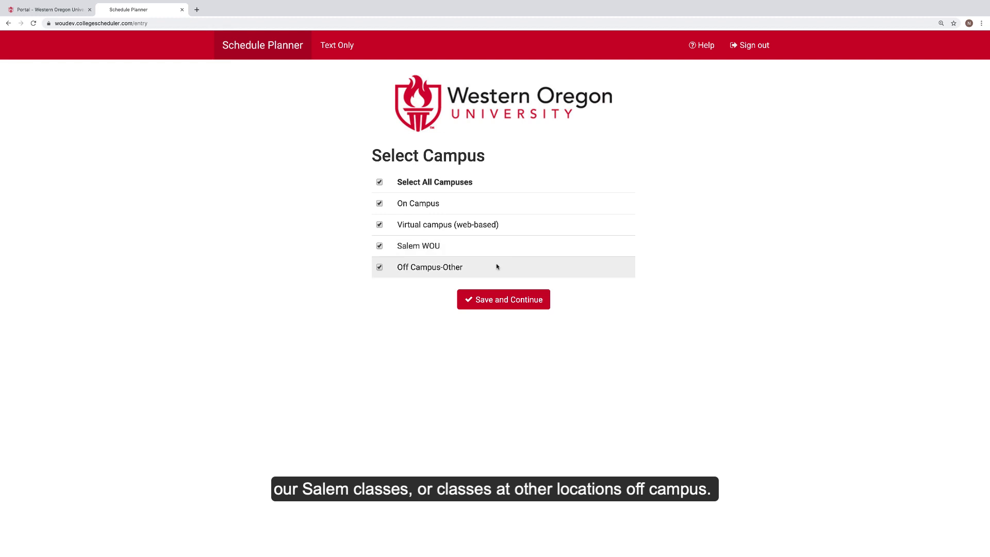
- Restrict campuses to On Campus only and continue to the Fall 2019 planning page
left_click(380, 182)
left_click(379, 203)
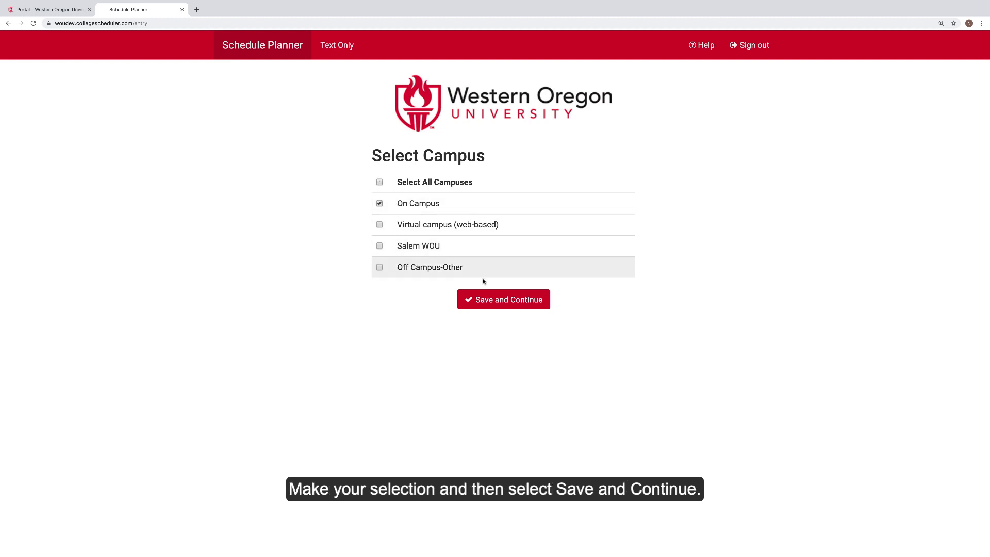
left_click(503, 301)
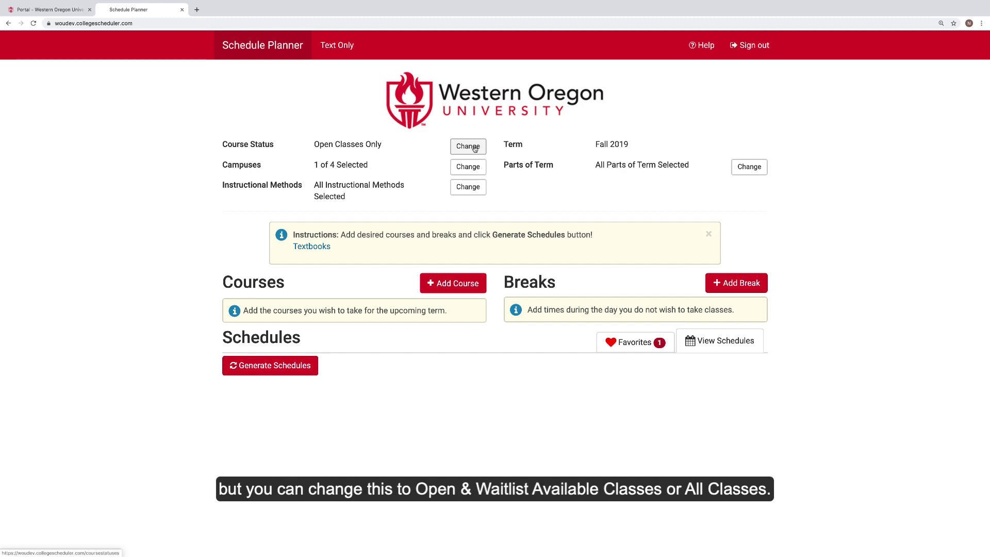
- Keep course status at Open Classes Only and save the one-campus selection
left_click(474, 149)
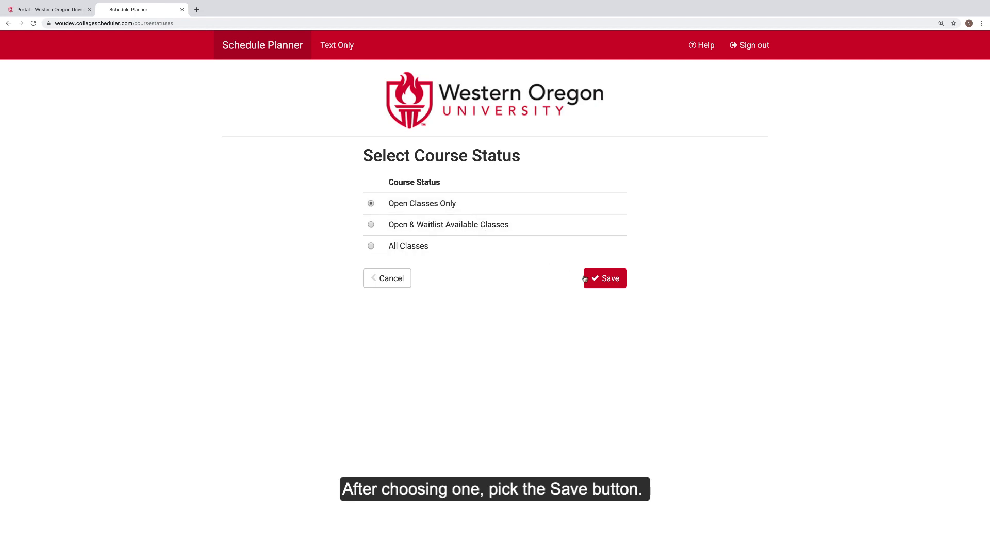
left_click(601, 280)
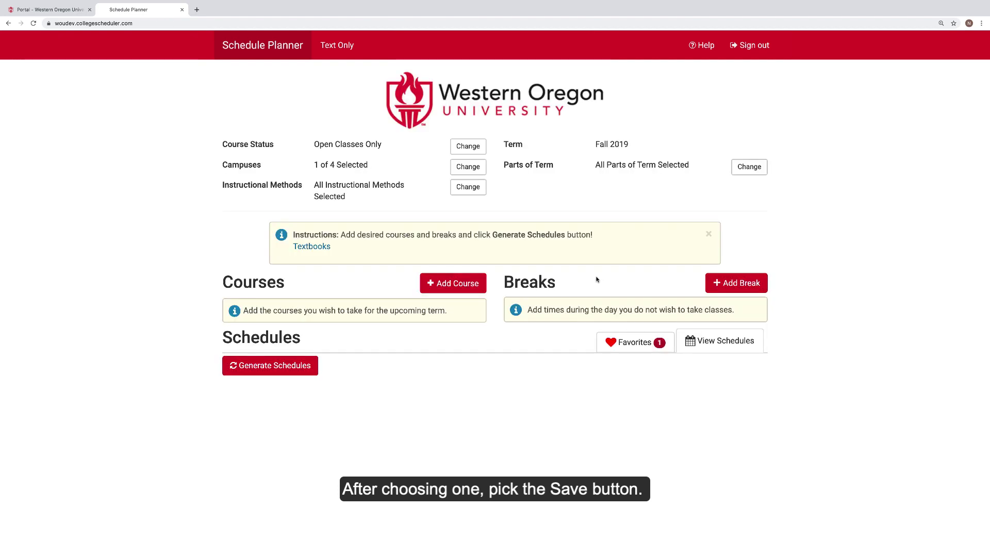
left_click(474, 168)
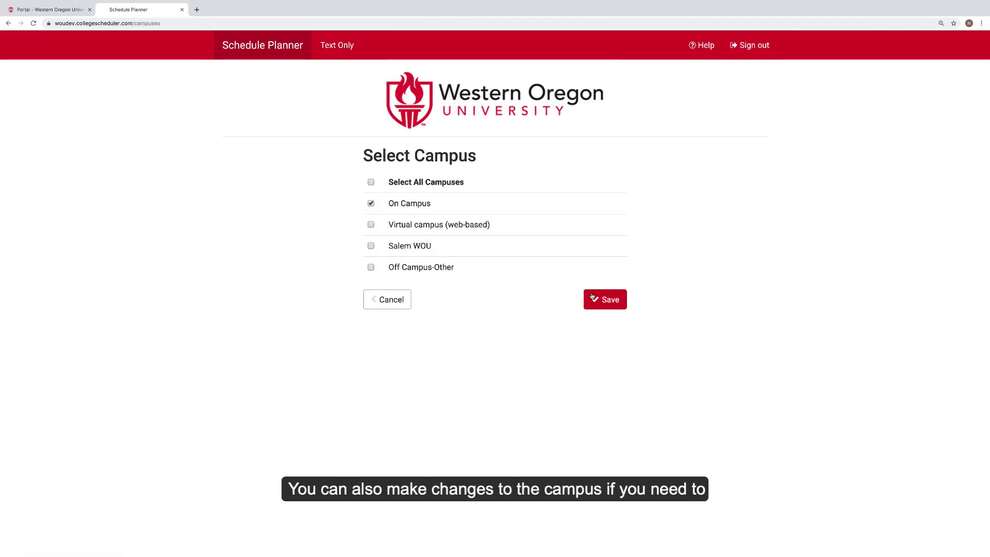
left_click(593, 299)
- Limit instructional methods to In person instruction only
left_click(472, 191)
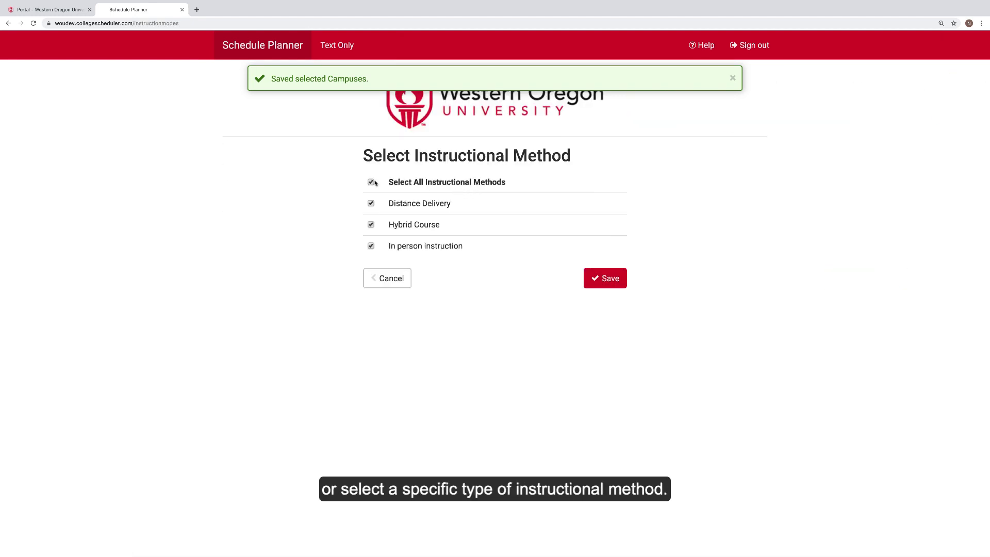
left_click(371, 183)
left_click(371, 246)
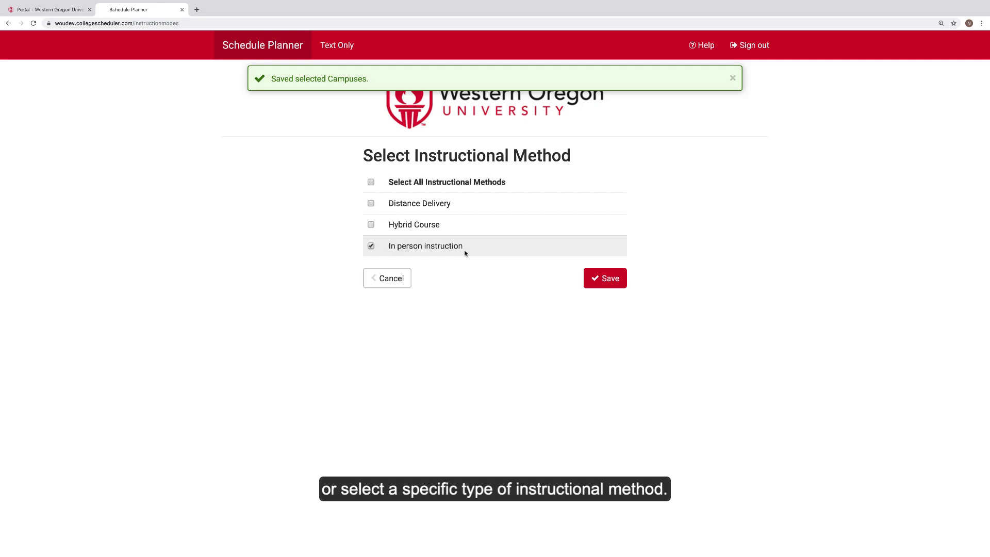
left_click(593, 277)
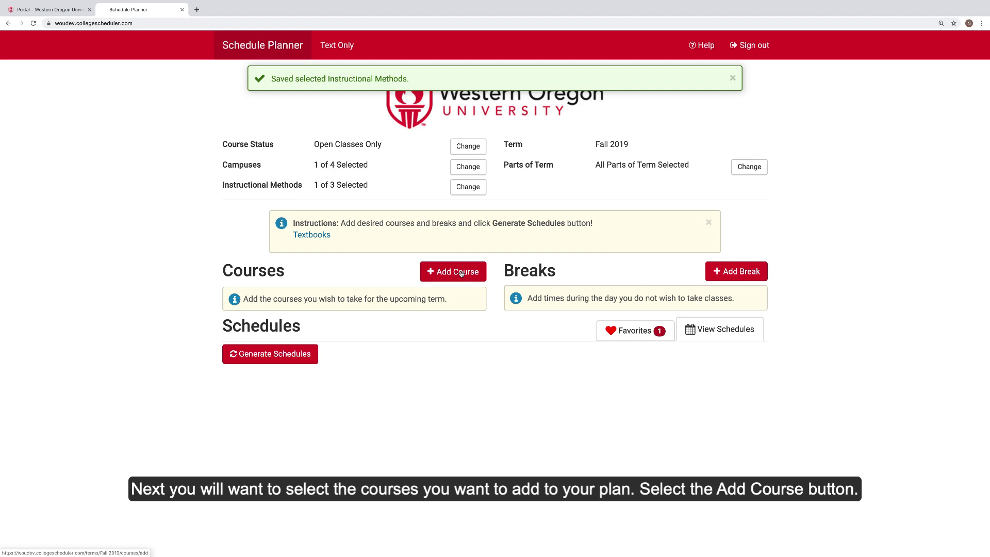
- Add Biology 101 General Biology to the course list
left_click(461, 274)
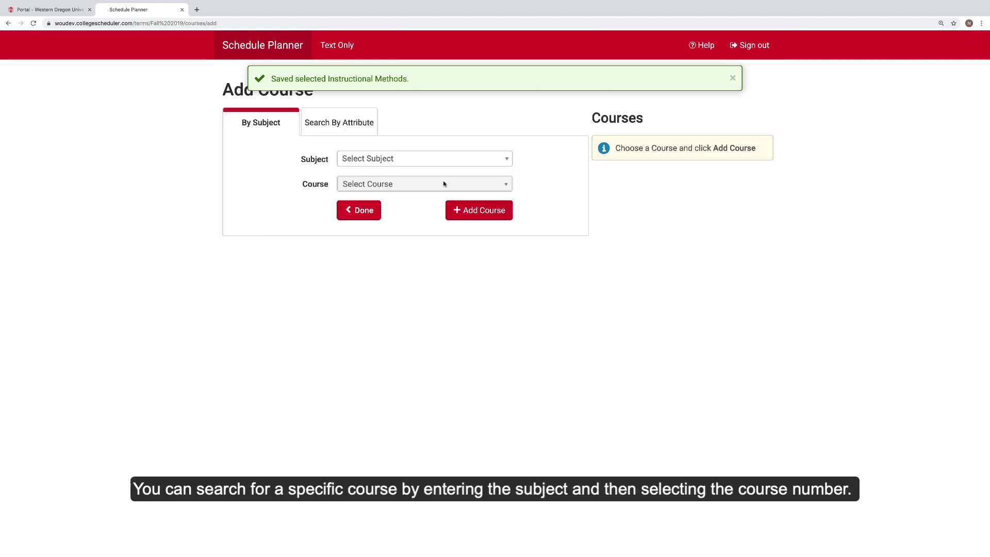
left_click(431, 158)
left_click(355, 224)
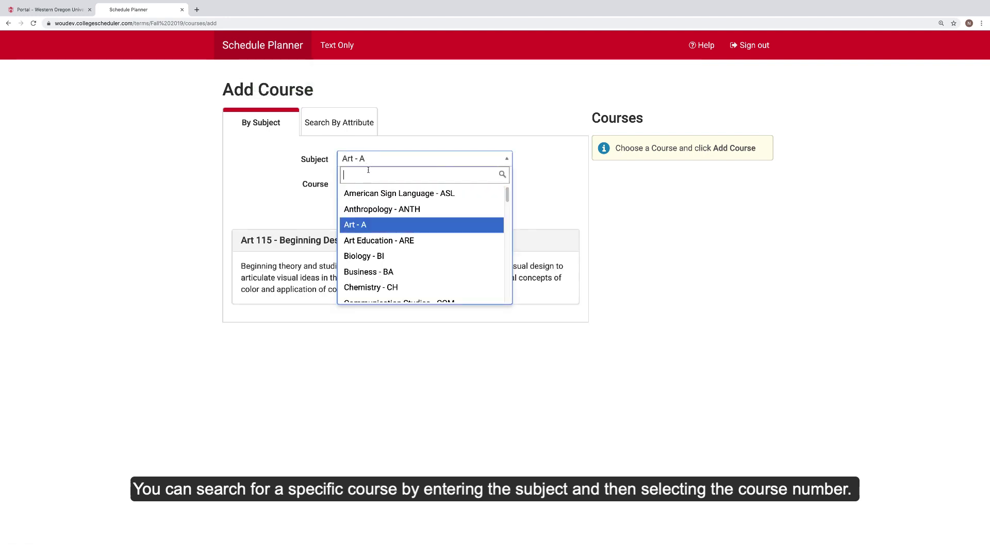
left_click(374, 254)
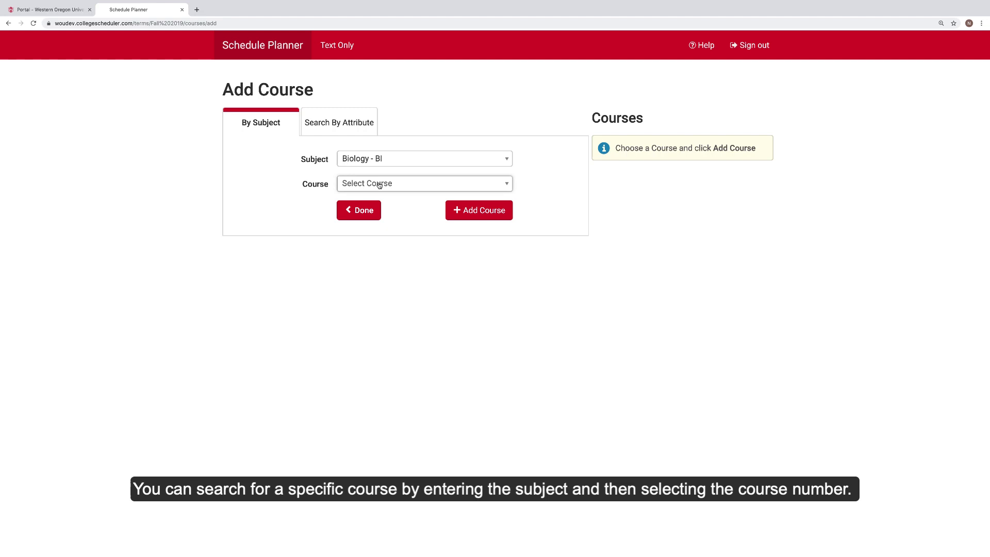
left_click(380, 184)
left_click(375, 219)
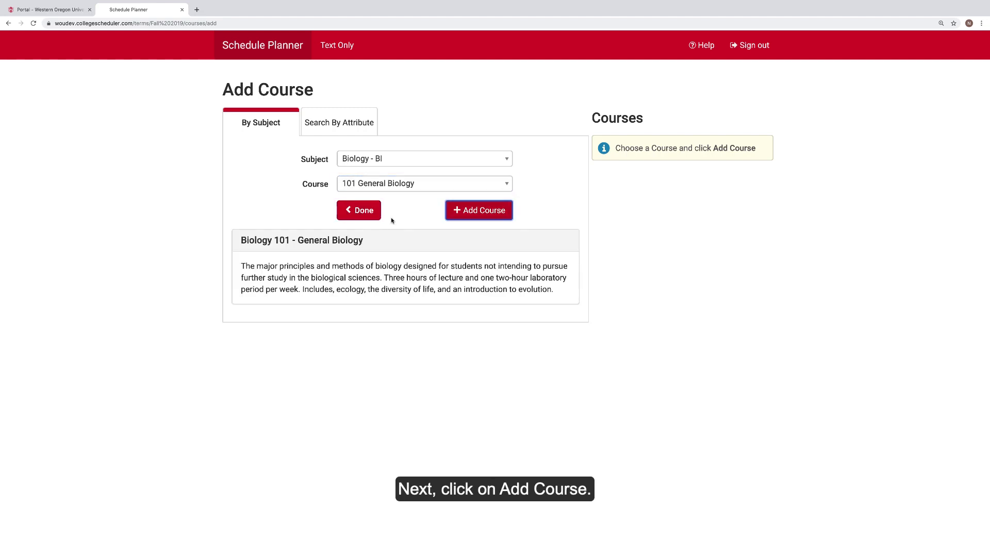
left_click(464, 215)
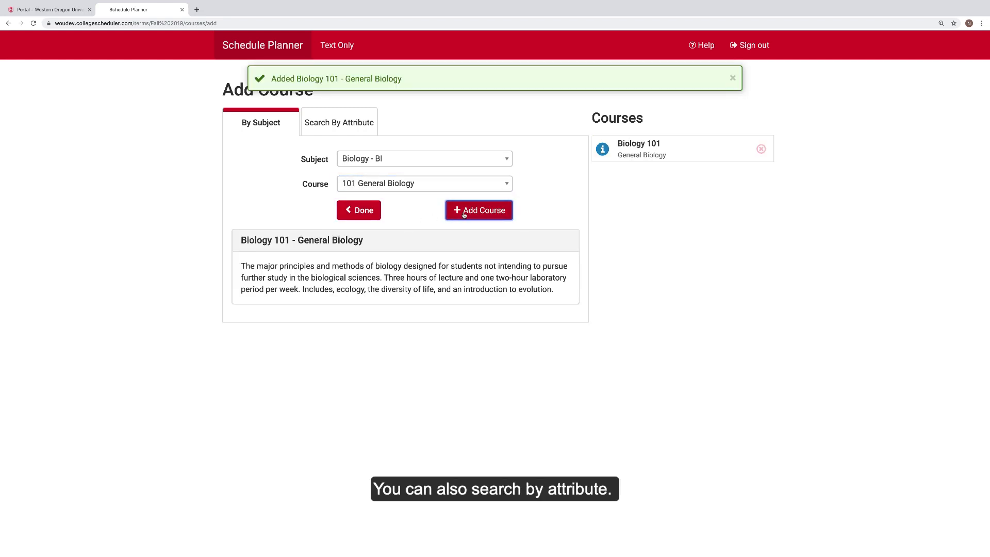
- Search by the CA - LACC Art attribute and add Art 115 Beginning Design: Two-dimensional
left_click(361, 128)
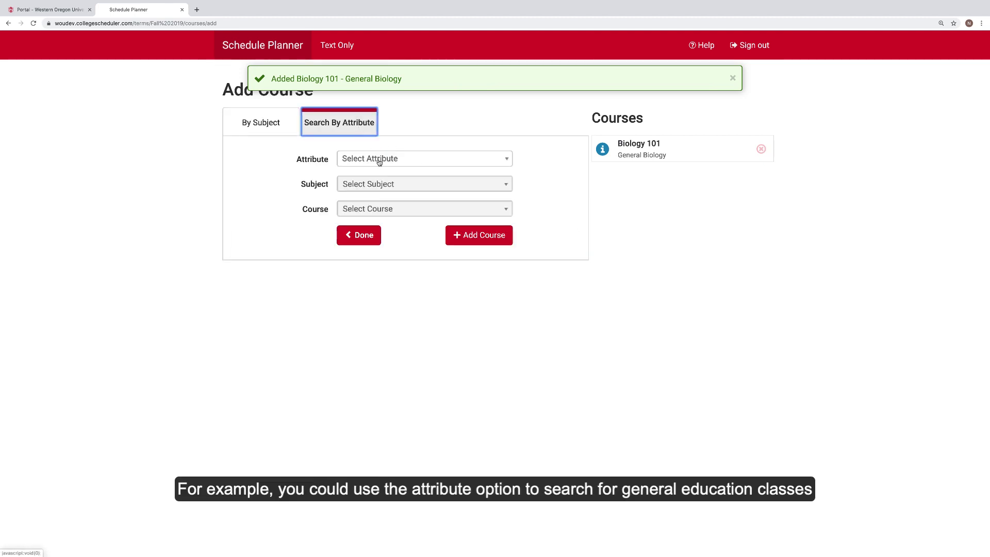
left_click(383, 164)
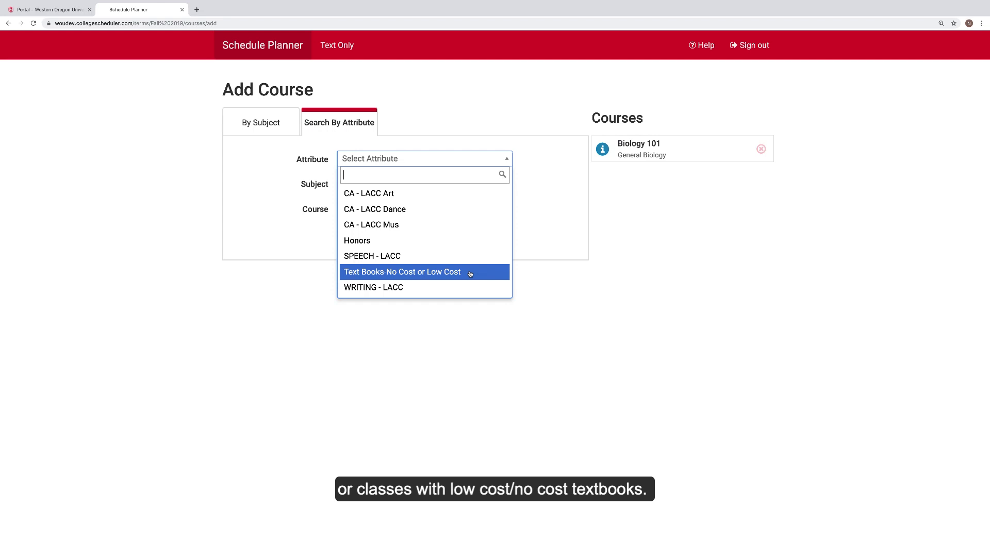
left_click(419, 194)
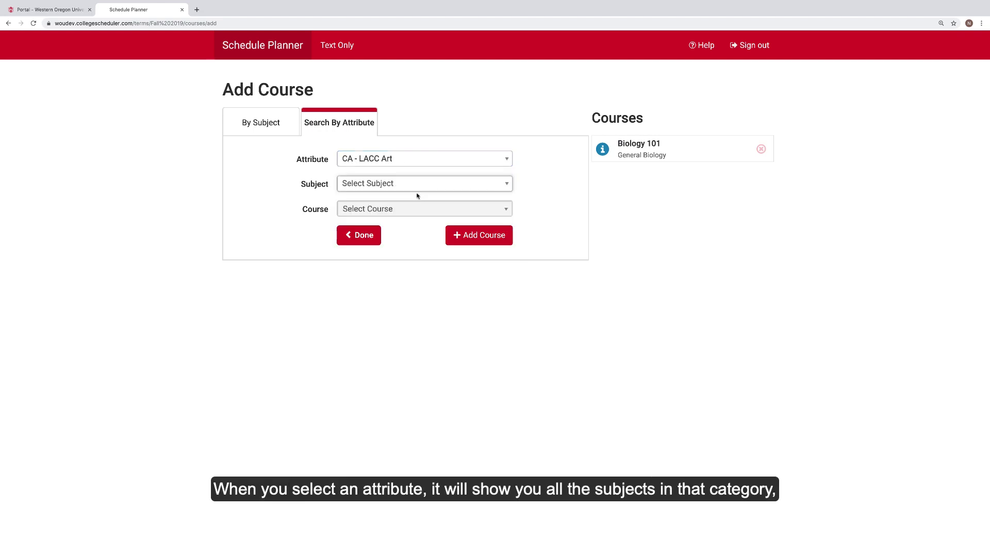
left_click(414, 186)
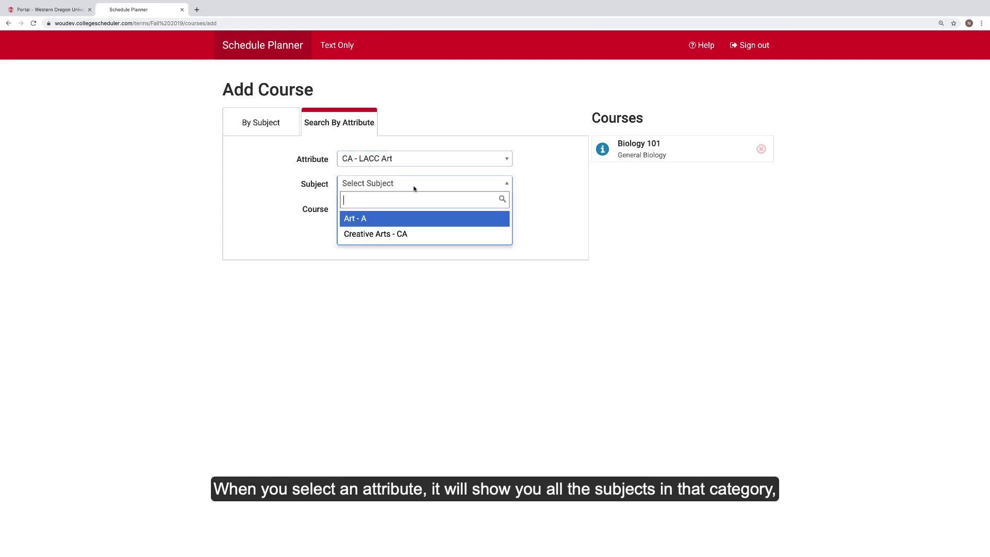
left_click(409, 219)
left_click(407, 217)
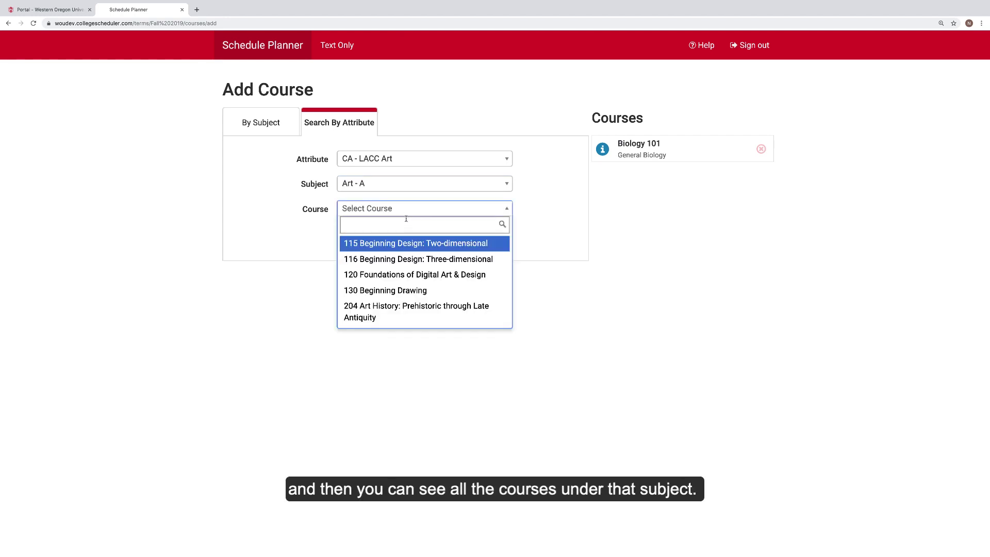
left_click(406, 246)
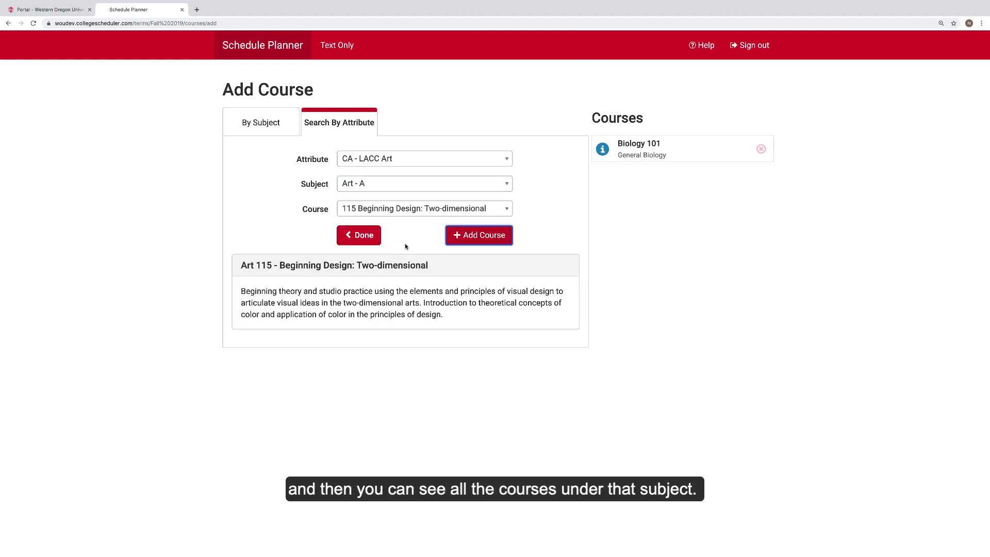
left_click(466, 239)
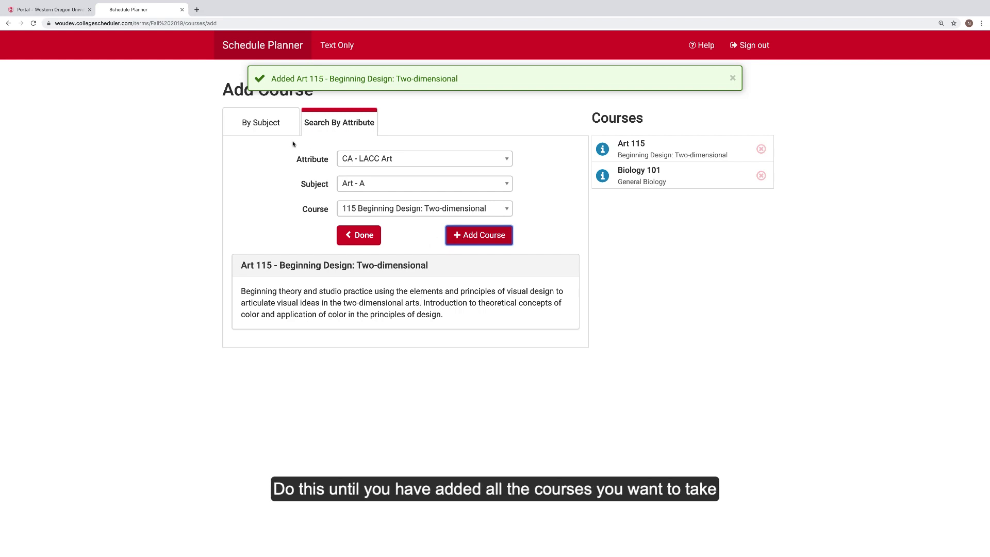
left_click(279, 127)
- Add Biology 101L Lab: General Biology and return to the planning page
left_click(365, 184)
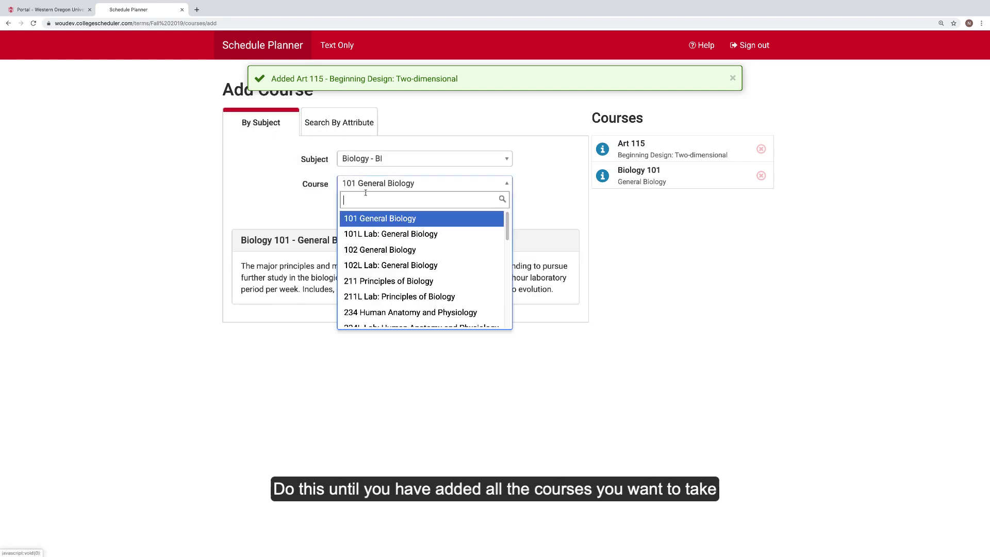
left_click(369, 234)
left_click(455, 211)
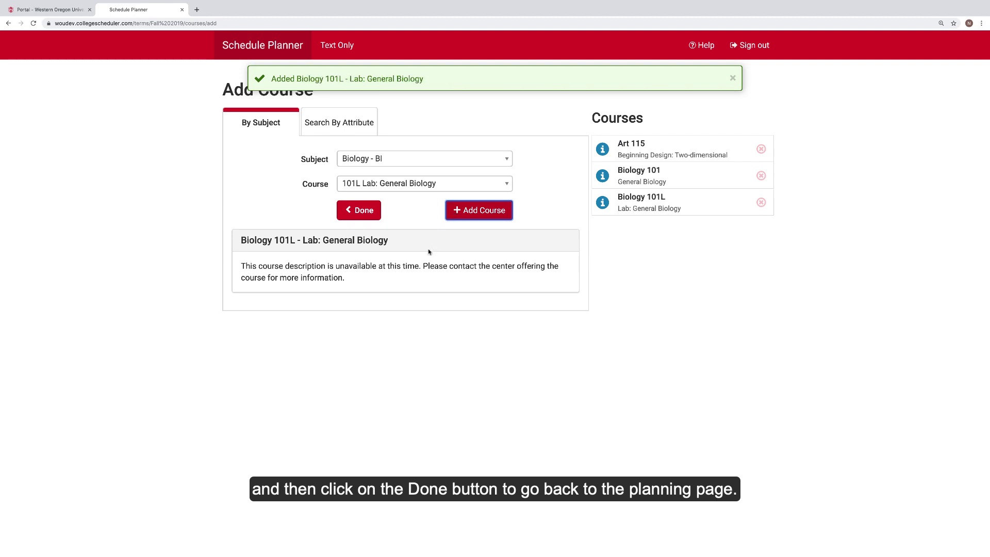
left_click(367, 211)
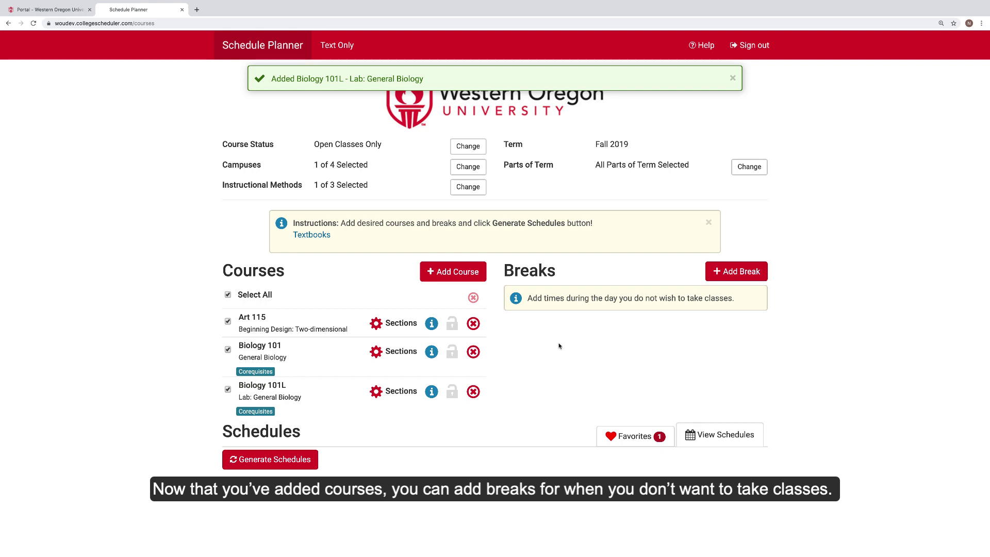
- Create a 'Work' break on Tuesday and Thursday from 5:00 pm to 7:00 pm
left_click(719, 274)
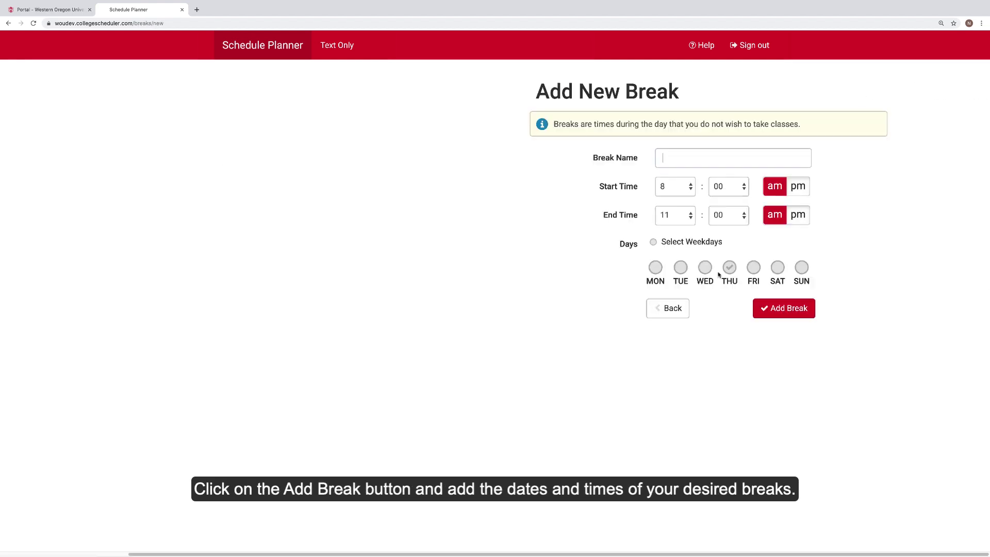
type("Work")
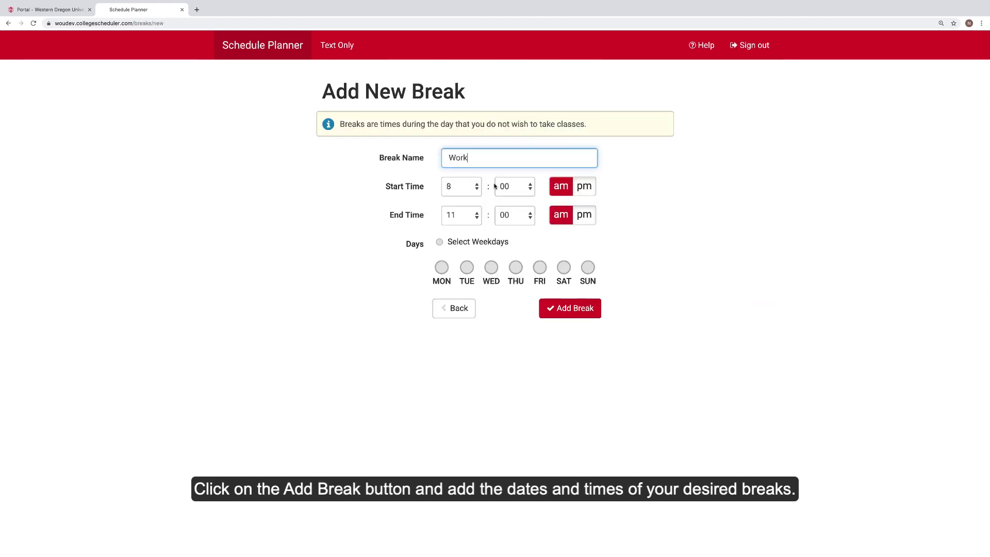
left_click(468, 190)
key("5")
left_click(579, 191)
left_click(461, 215)
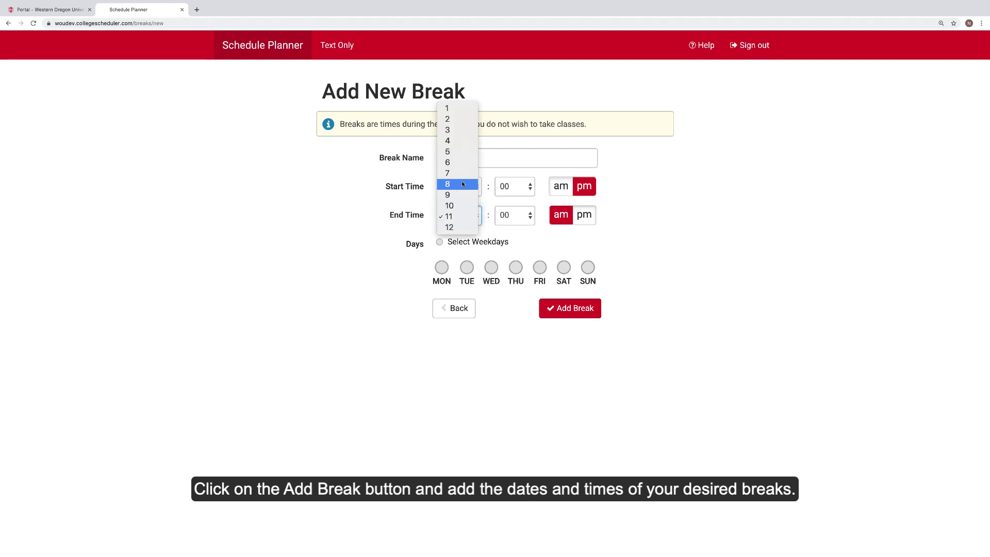
left_click(459, 171)
left_click(576, 218)
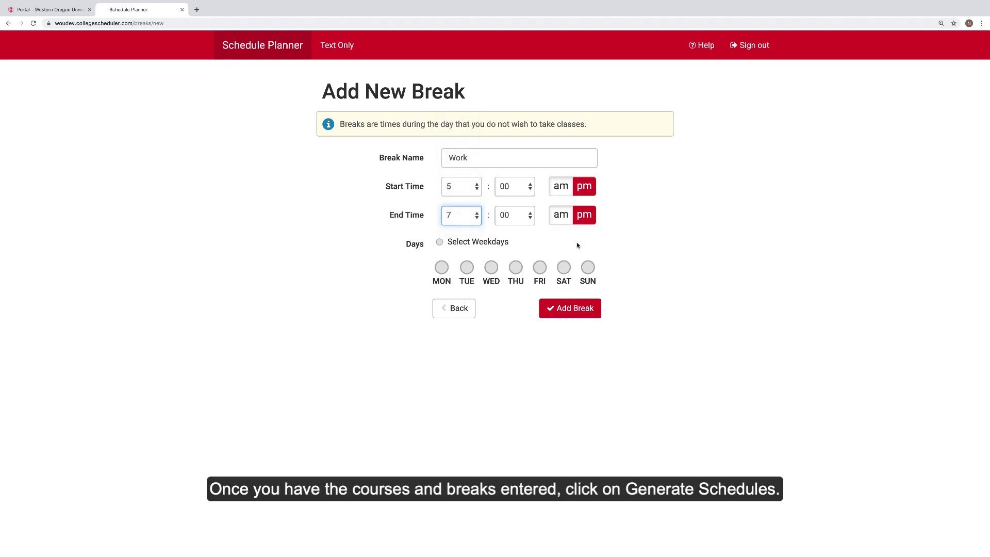
left_click(467, 267)
left_click(516, 267)
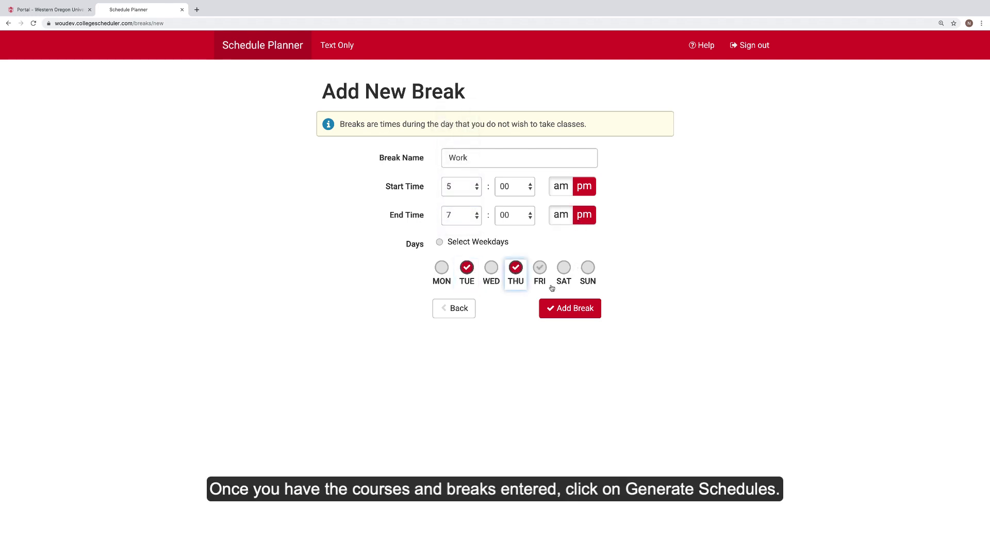
left_click(562, 309)
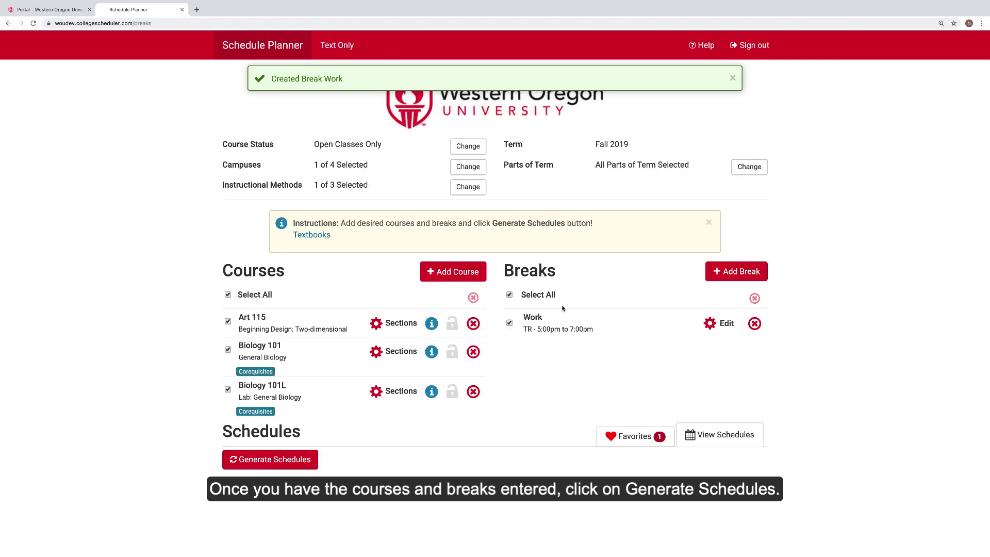
- Generate schedules and compare schedules 1 and 2 side by side
left_click(309, 457)
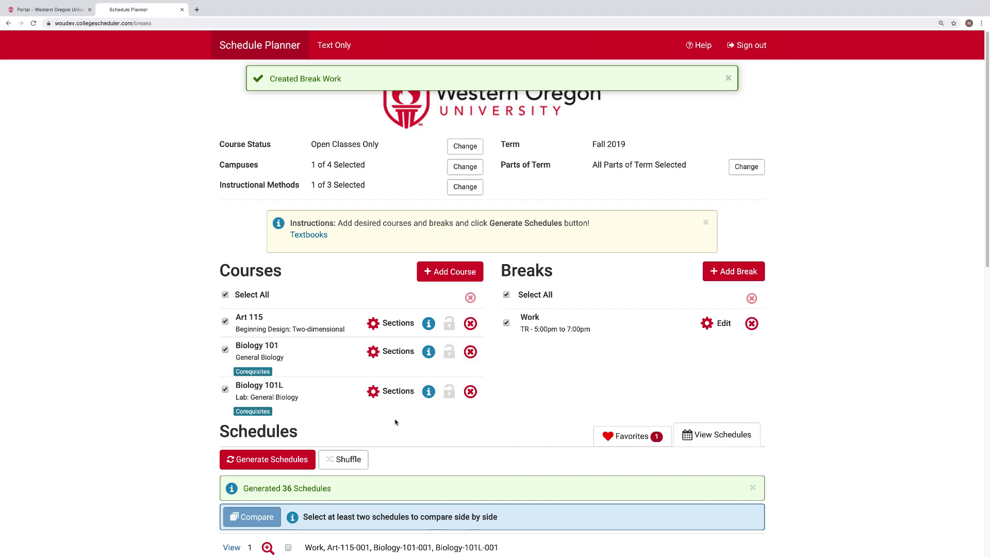
left_click_drag(985, 258, 974, 394)
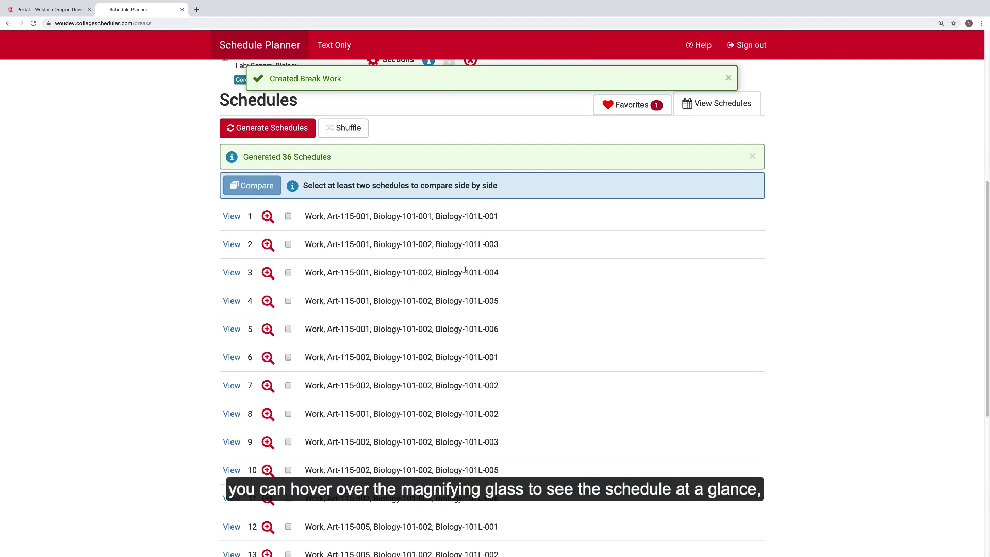
mouse_move(268, 217)
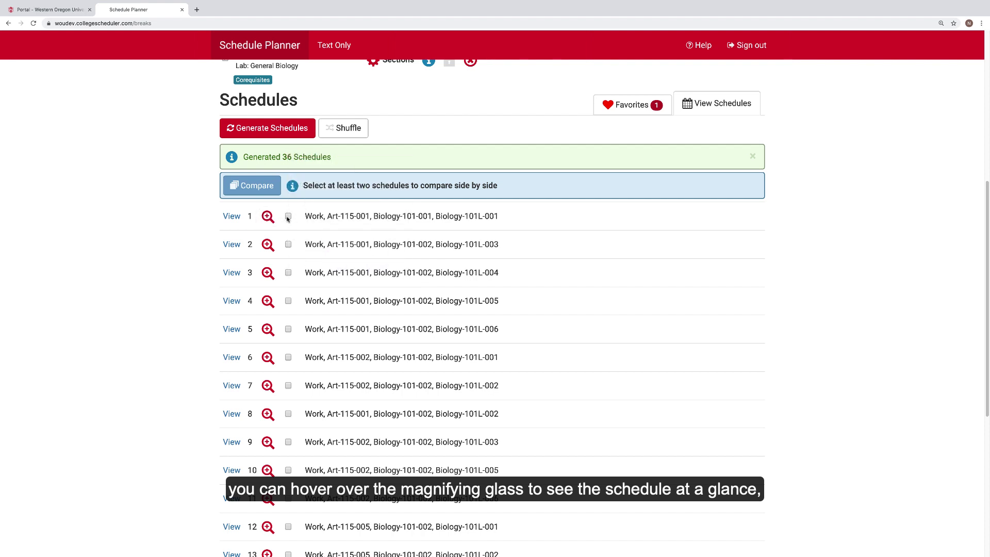
left_click(288, 216)
left_click(288, 244)
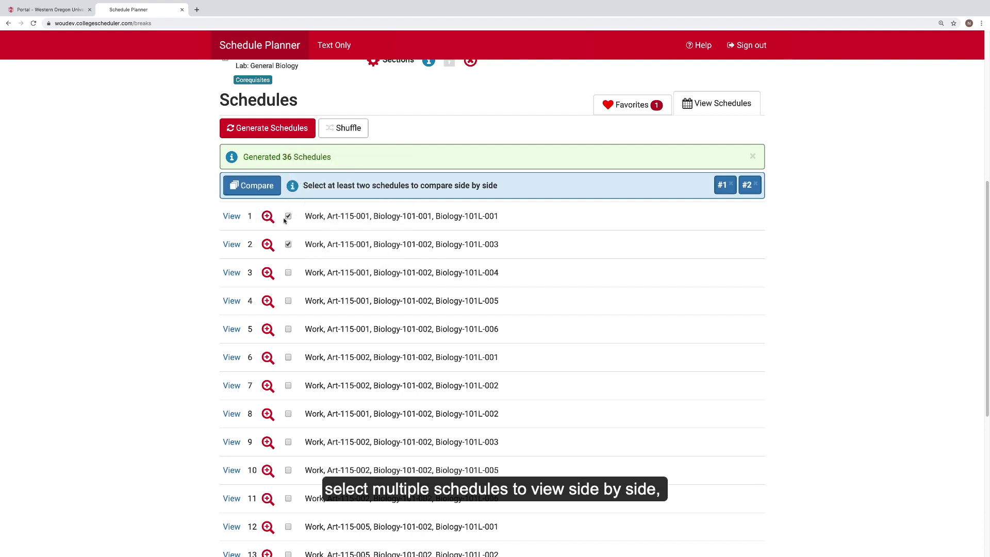
left_click(257, 186)
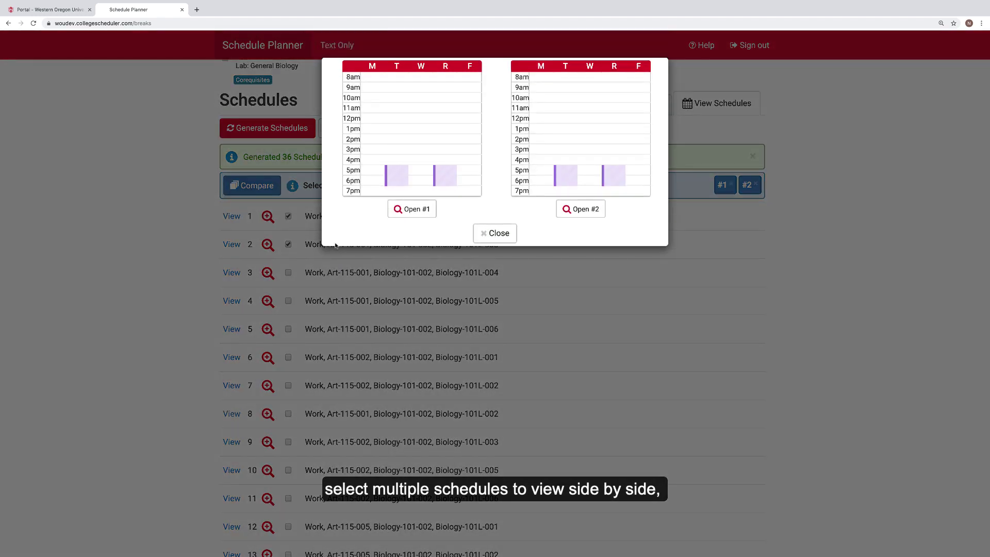
left_click(482, 233)
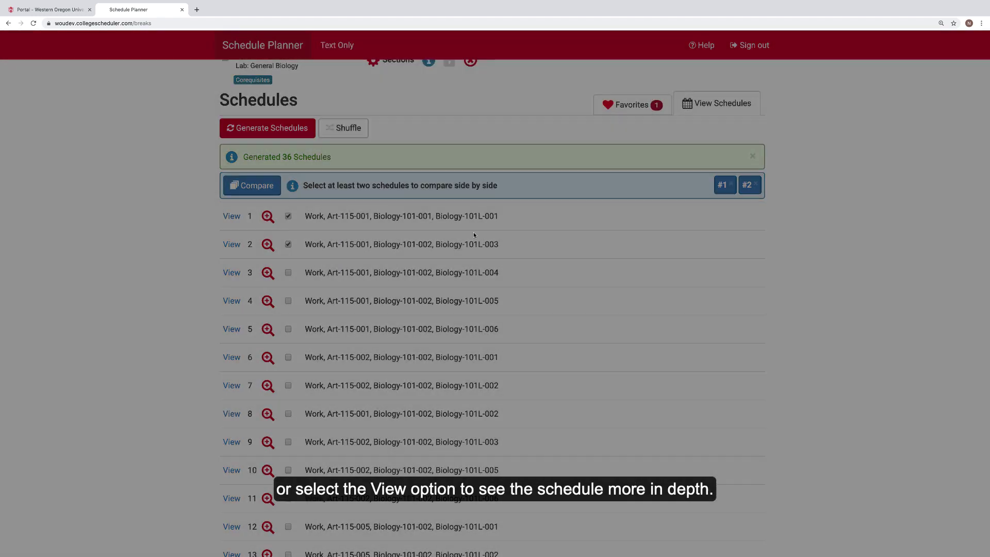
- View schedule 1 and lock Art 115 to its section, narrowing results to 12
left_click(231, 216)
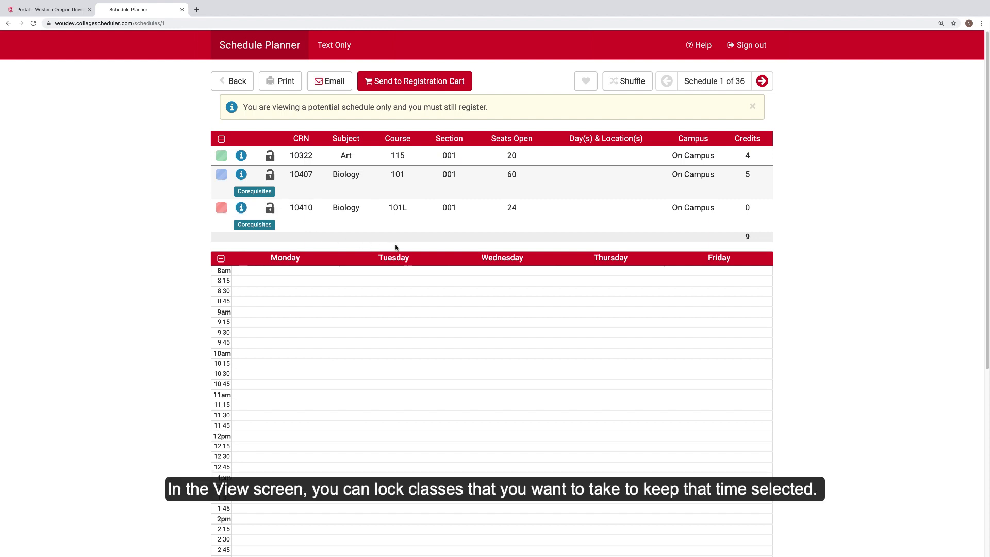
left_click(275, 157)
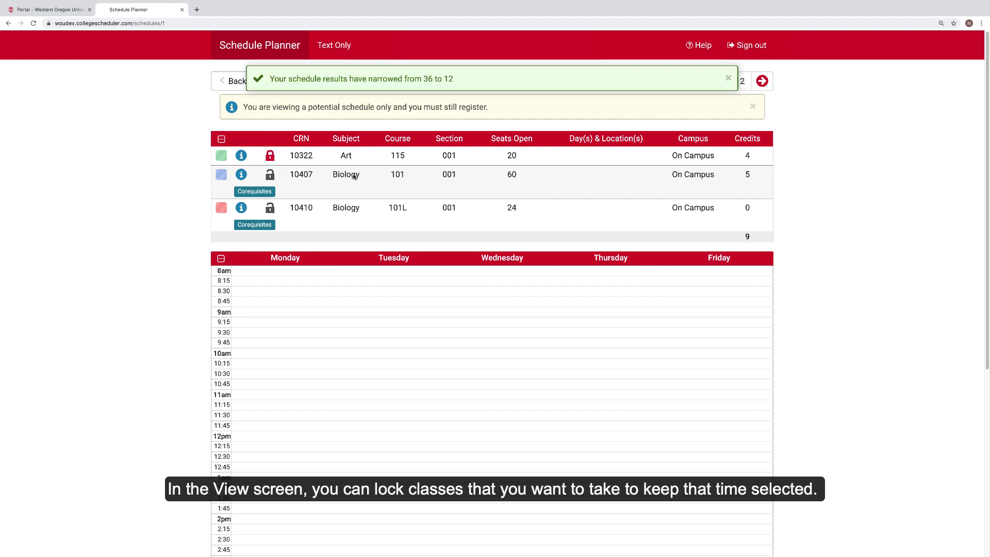
left_click(728, 77)
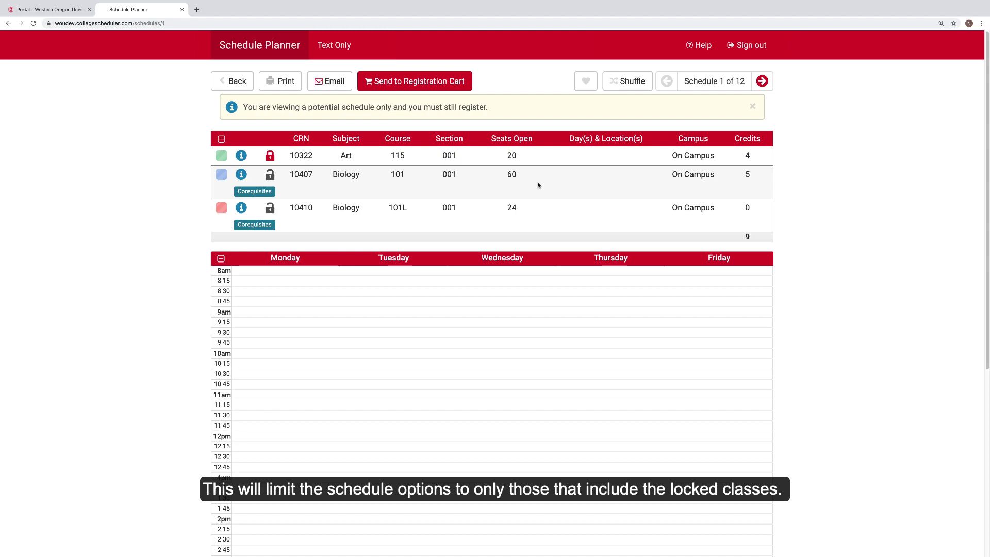
- Save schedule 1 as the favorite 'Winter Term Classes' and return to the schedules page
left_click(588, 83)
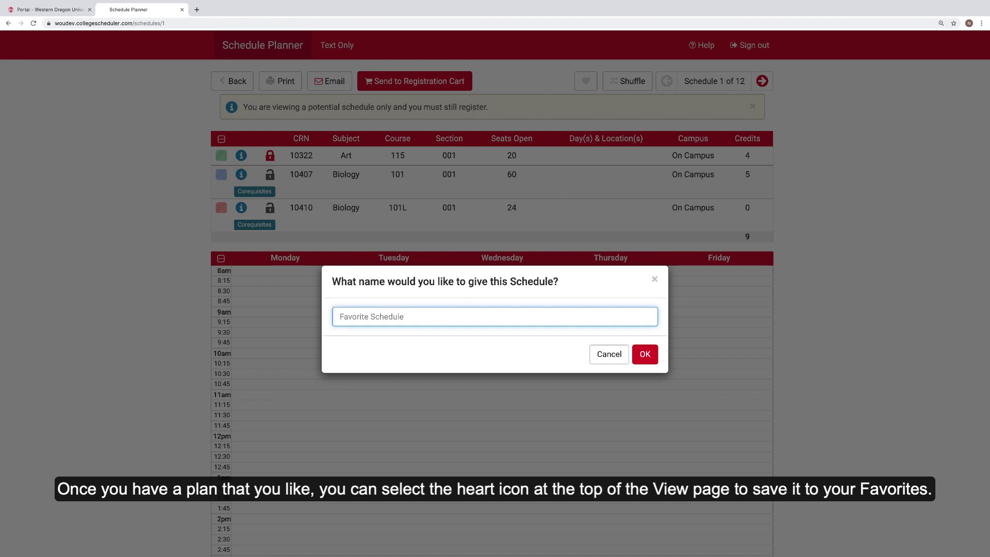
type("Winter Ter")
type("asses")
left_click(645, 354)
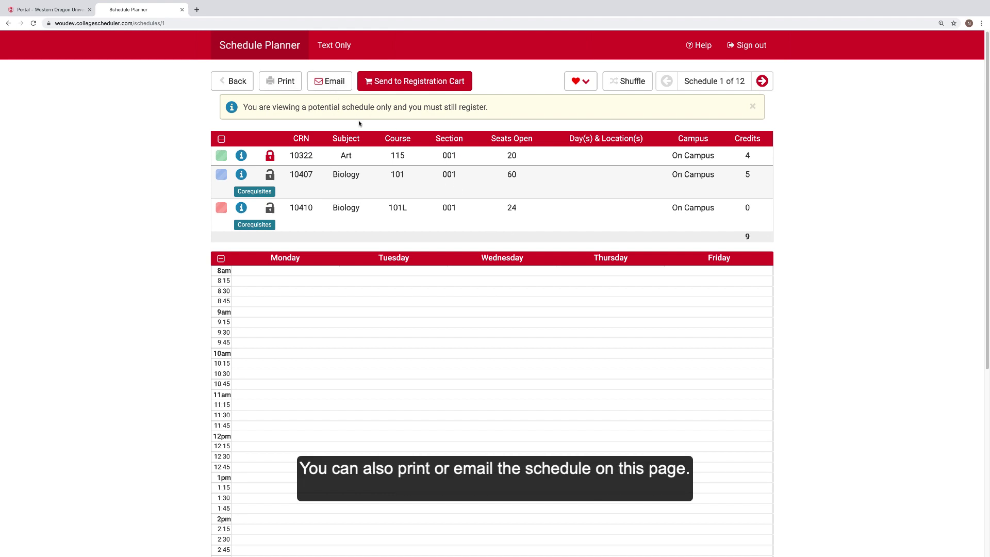
left_click(237, 82)
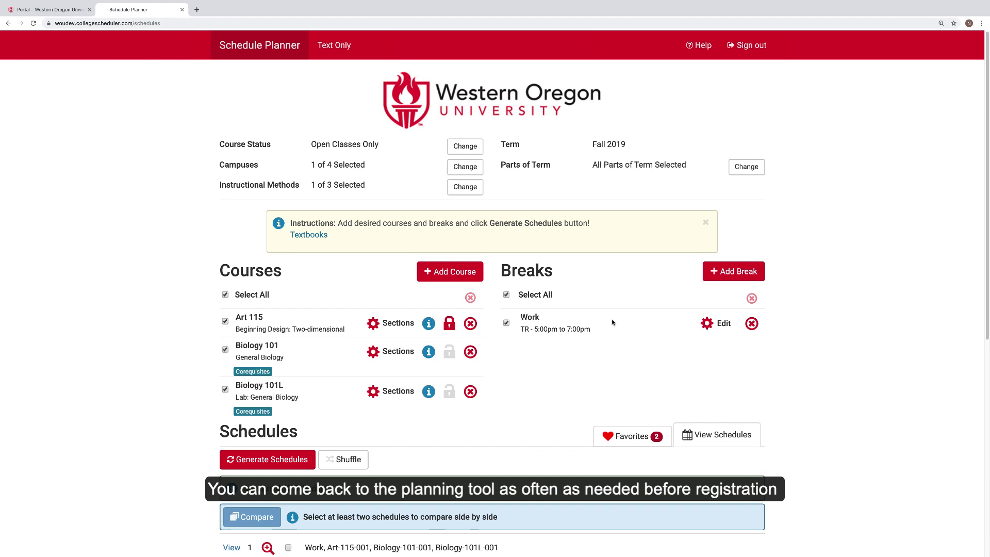
- From Favorites, view saved schedule 2 of 2 with Art 115, Biology 101 and 101L (9 credits)
left_click(622, 442)
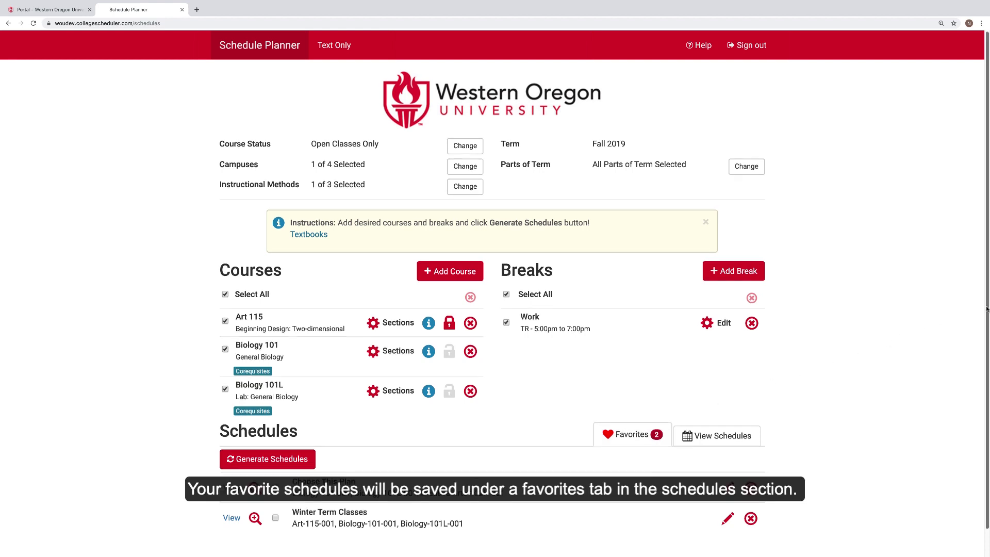
left_click_drag(981, 309, 982, 354)
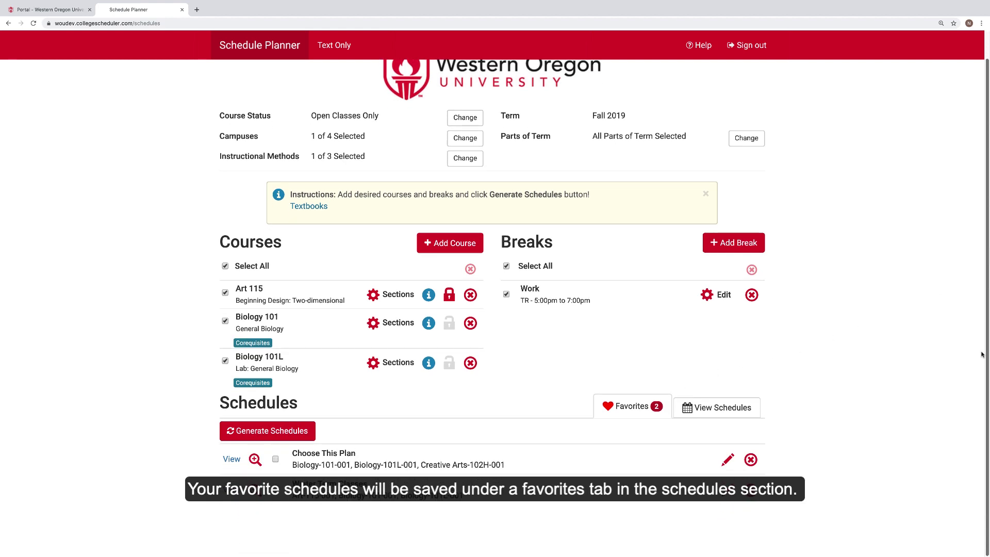
left_click(234, 459)
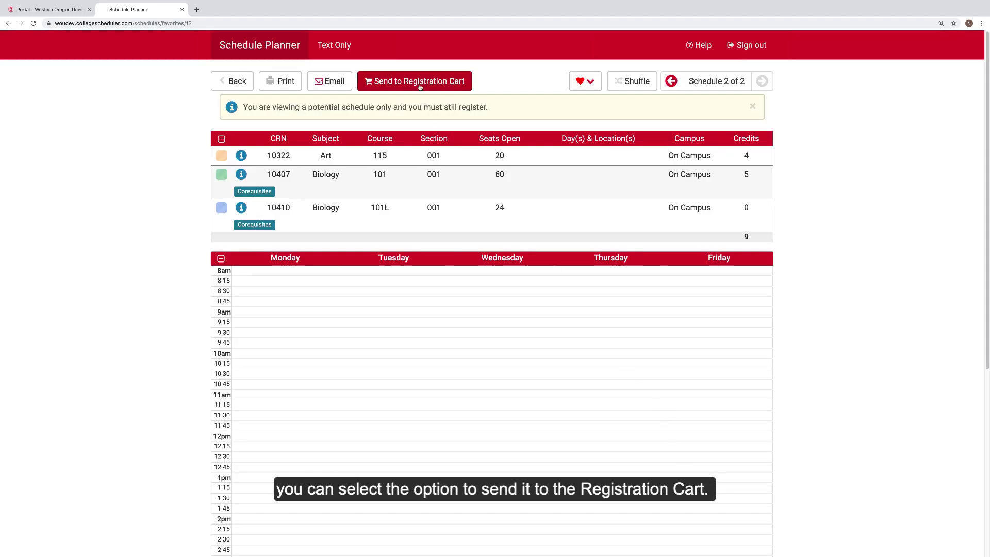
- Send the favorite schedule to the registration cart, dismiss the confirmation, and return to the schedules page
left_click(419, 82)
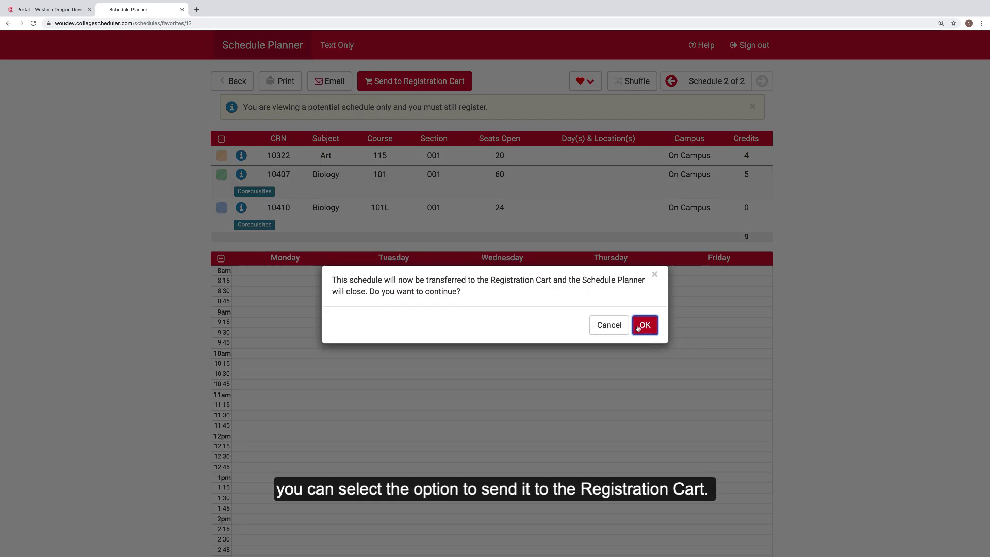
left_click(655, 275)
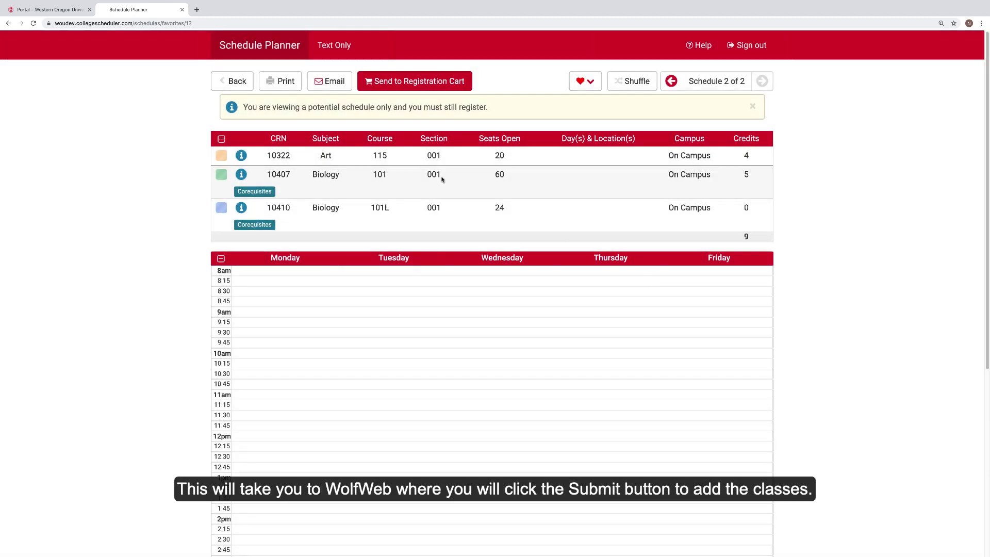
left_click(237, 82)
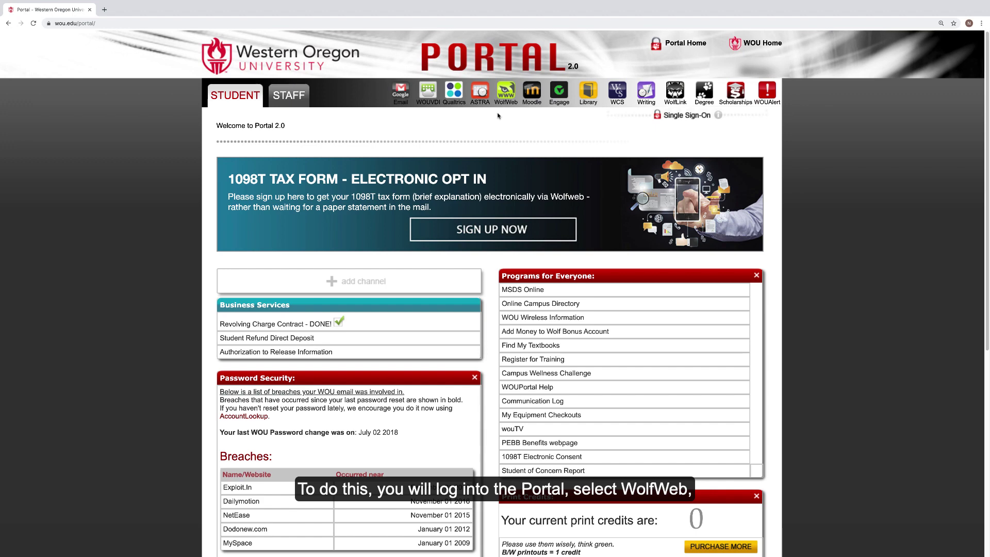
- Go from the portal into Wolf Web's Student Menu and its Registration & Schedule options
left_click(507, 96)
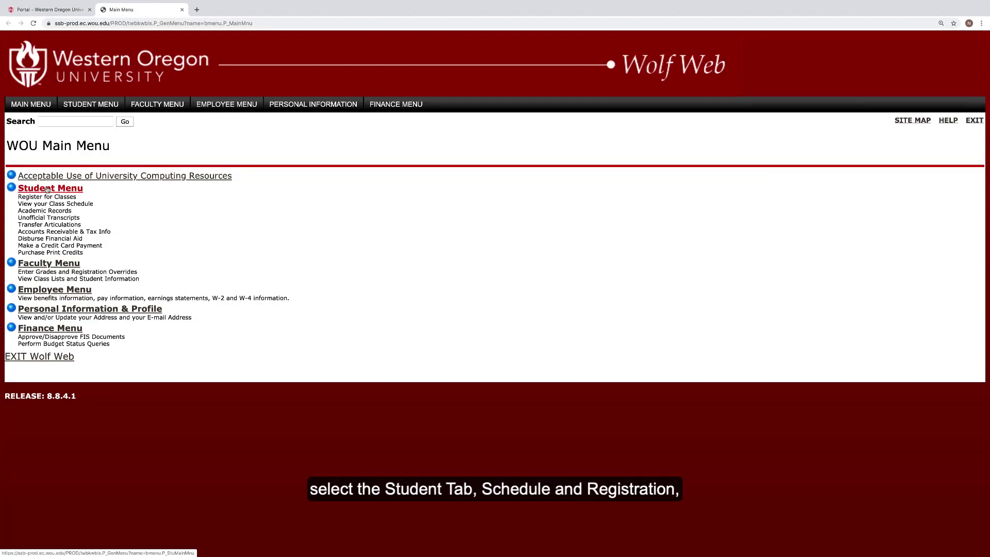
left_click(48, 188)
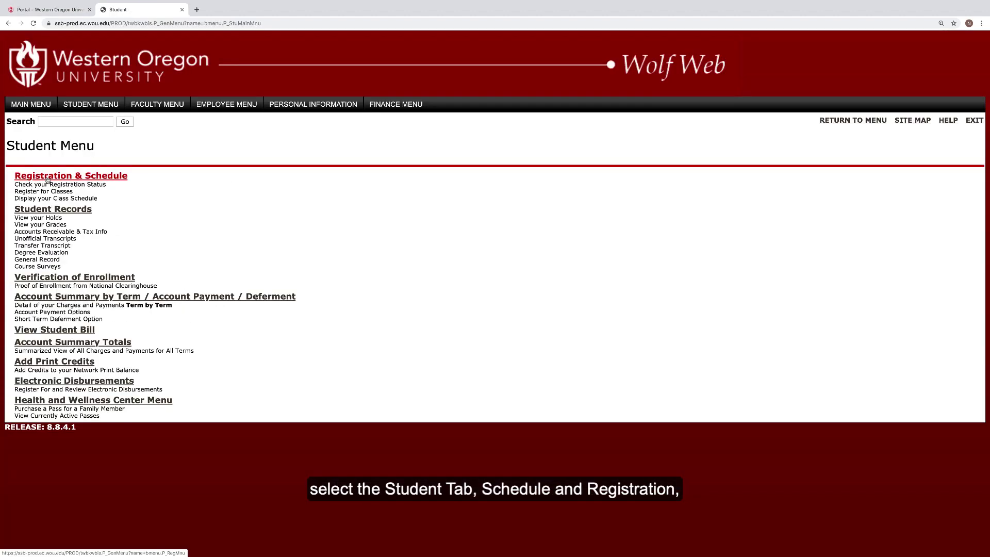
left_click(47, 176)
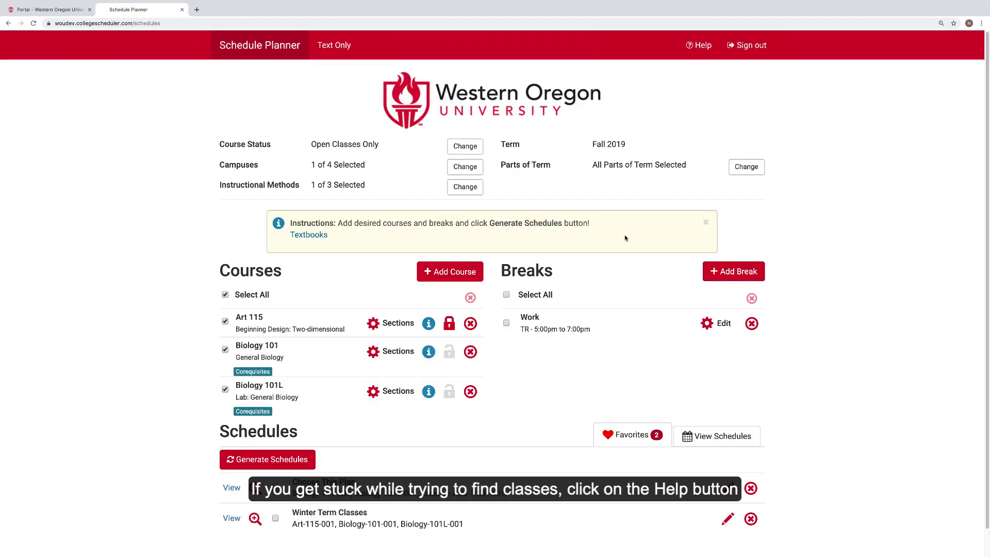
- Show Schedule Planner's Help page with its tutorial videos, from Scheduler Planner Basics onward
left_click(700, 45)
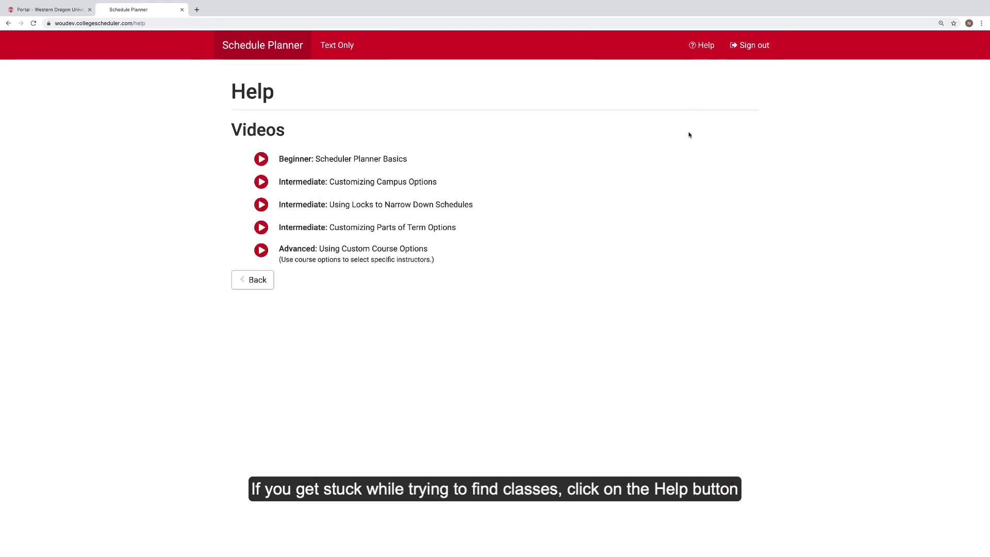